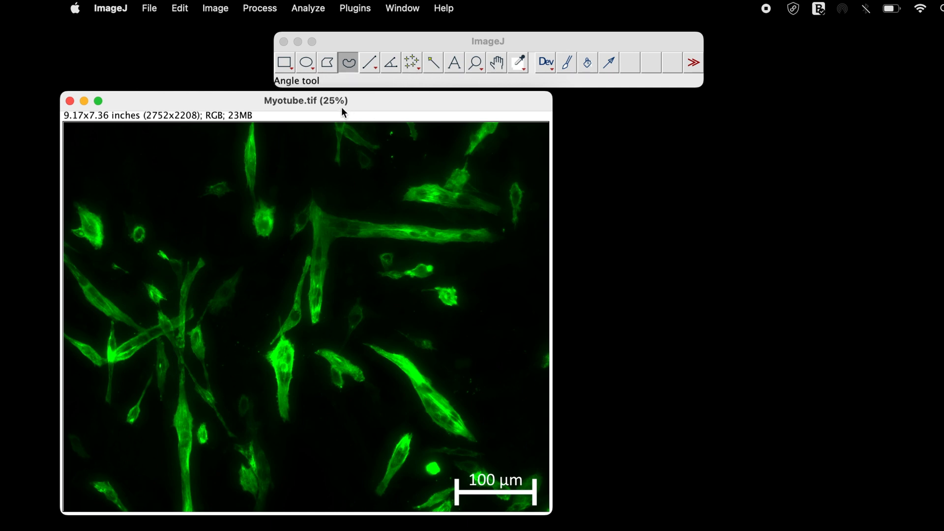
Lower the Myotube.tif image's maximum display value to 228 and apply the brightness and contrast adjustment.
{"action": "left_click_drag", "start_coordinate": [342, 106], "coordinate": [537, 120]}
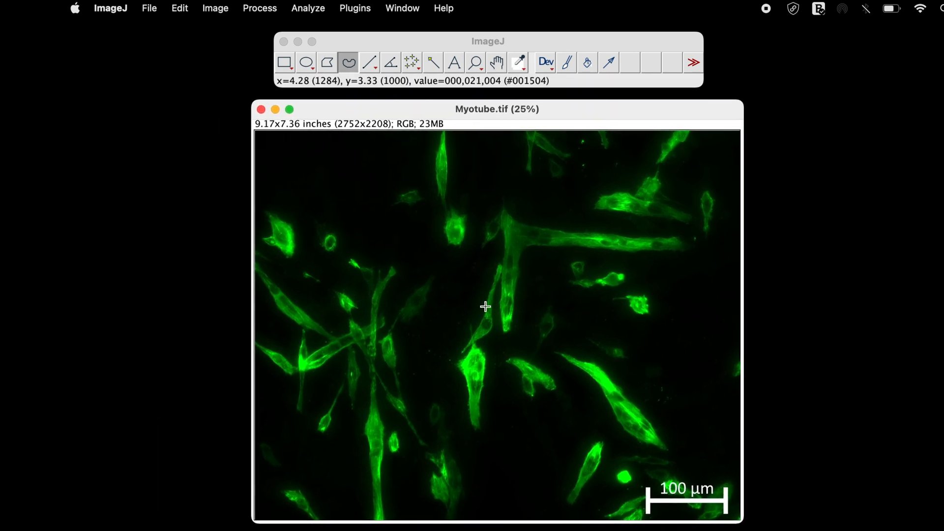
{"action": "left_click", "coordinate": [217, 9]}
{"action": "mouse_move", "coordinate": [230, 53]}
{"action": "left_click", "coordinate": [356, 49]}
{"action": "mouse_move", "coordinate": [843, 212]}
{"action": "left_mouse_down"}
{"action": "mouse_move", "coordinate": [821, 212]}
{"action": "mouse_move", "coordinate": [835, 211]}
{"action": "left_mouse_up"}
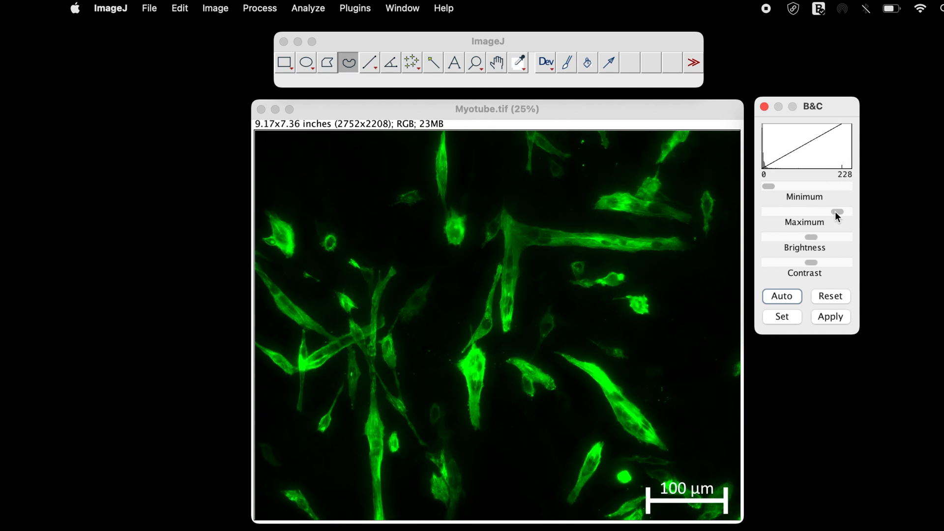
{"action": "left_click", "coordinate": [845, 316]}
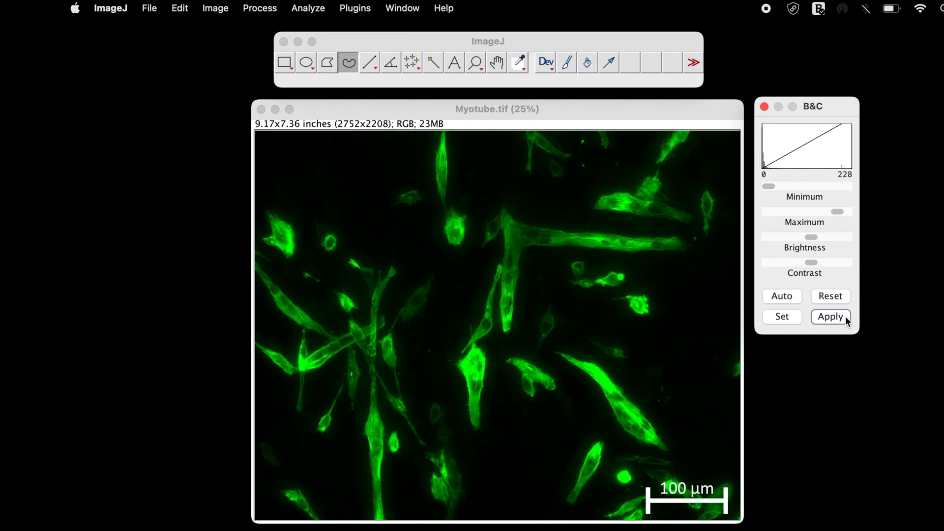
{"action": "left_click", "coordinate": [765, 107]}
{"action": "left_click", "coordinate": [645, 108]}
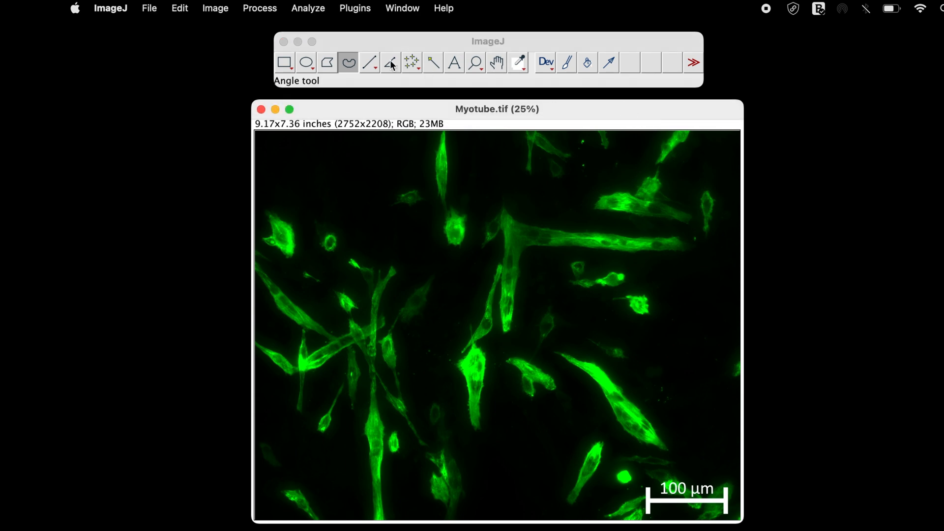
Configure the measurements to record area, mean gray value and perimeter, with display label, add to overlay and two decimal places.
{"action": "left_click", "coordinate": [310, 9]}
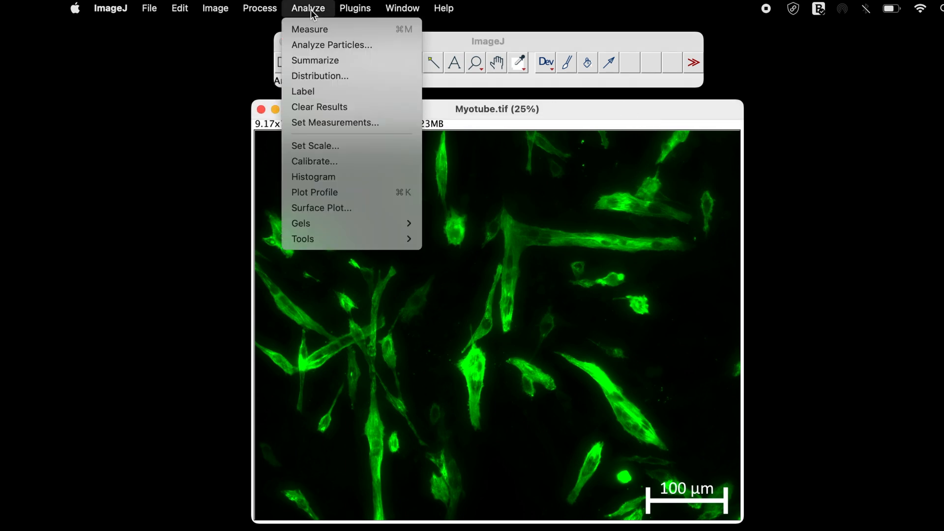
{"action": "left_click", "coordinate": [338, 122]}
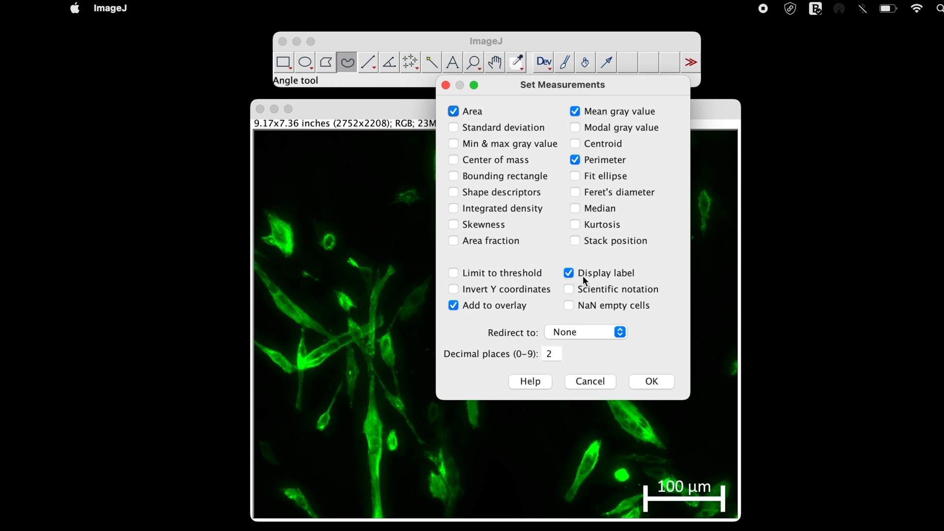
{"action": "left_click", "coordinate": [644, 382]}
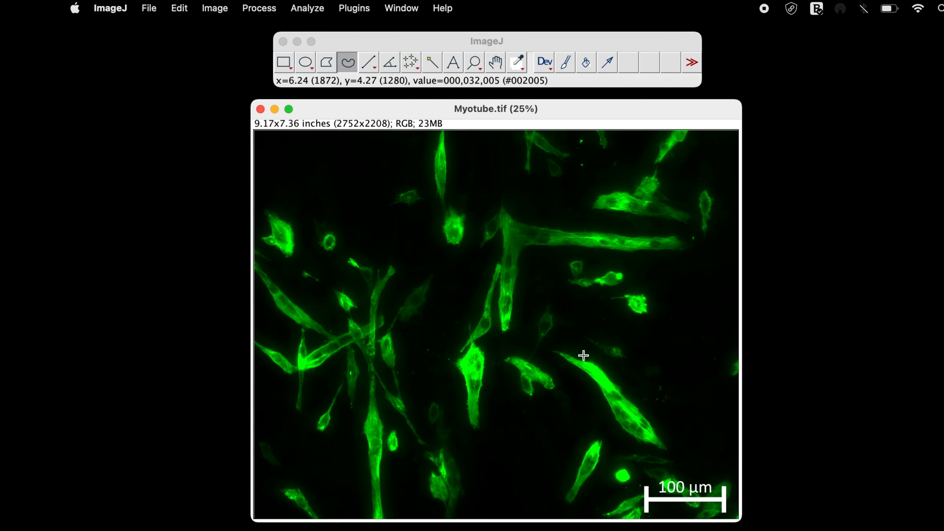
Draw a straight line about 472 pixels long just above the 100 µm scale bar, spanning its full width.
{"action": "left_click", "coordinate": [371, 63]}
{"action": "left_click", "coordinate": [371, 63]}
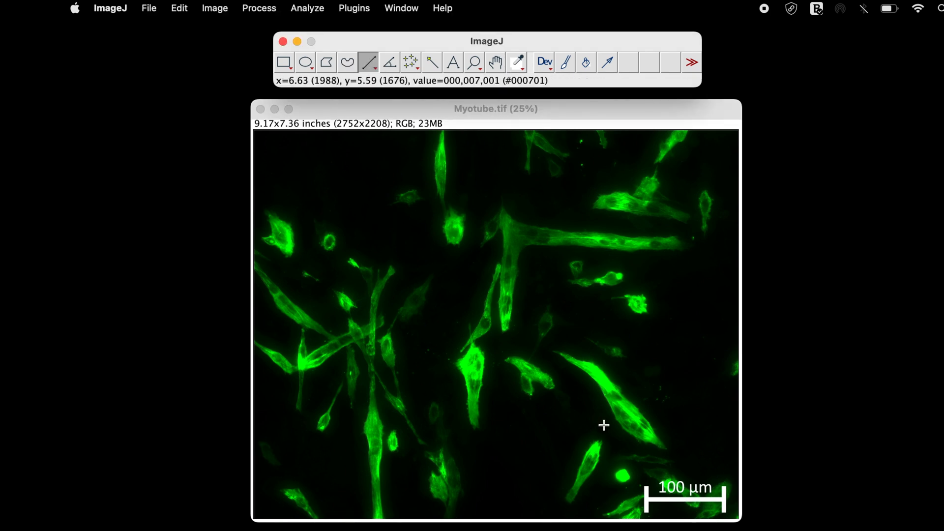
{"action": "left_click", "coordinate": [643, 473]}
{"action": "left_click_drag", "start_coordinate": [644, 472], "coordinate": [728, 473]}
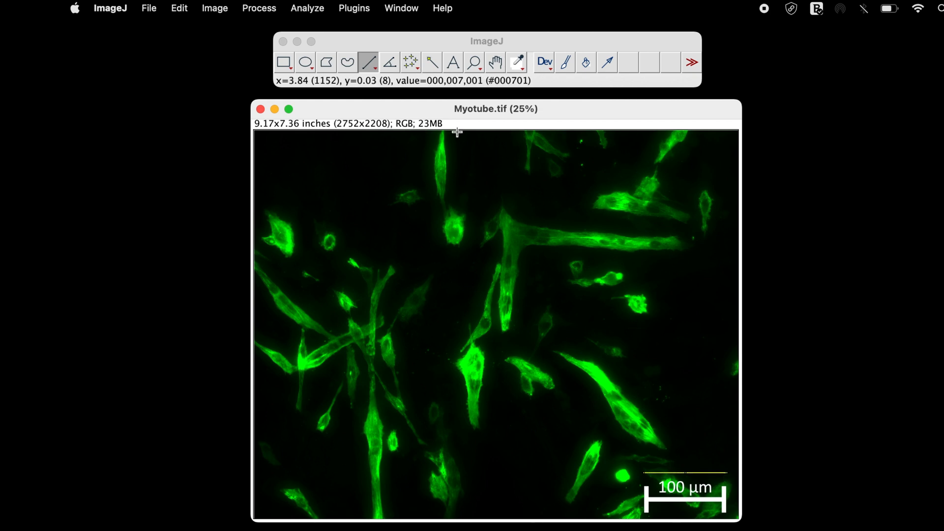
Set the image scale from the drawn line with a known distance of 100 and unit um, and make it global.
{"action": "left_click", "coordinate": [309, 8]}
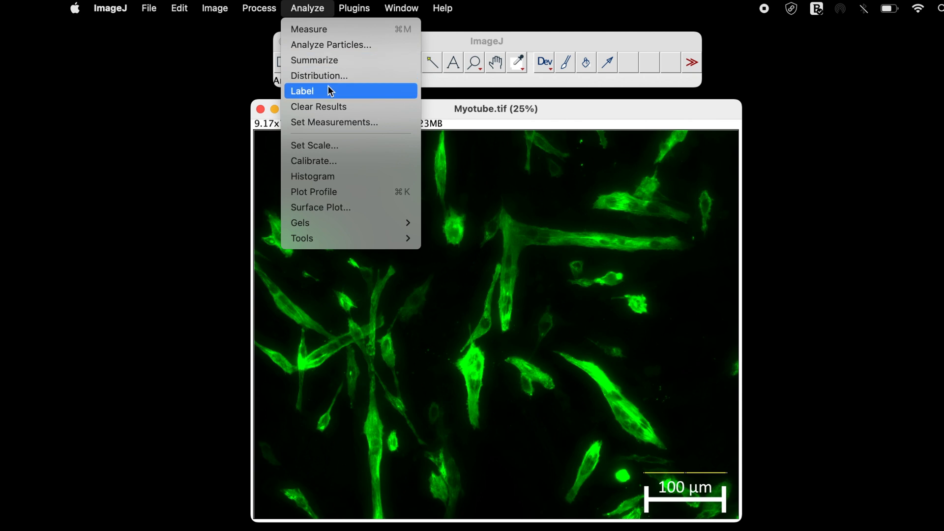
{"action": "left_click", "coordinate": [330, 146]}
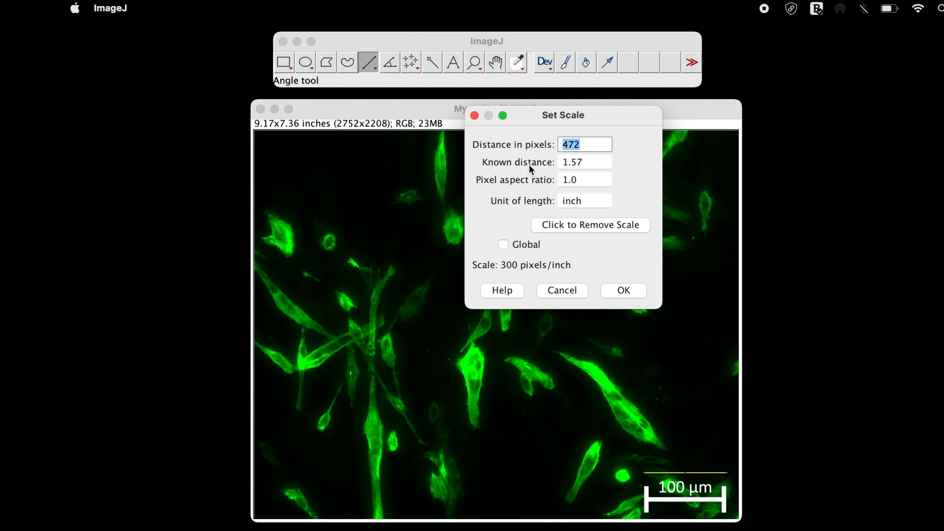
{"action": "left_click", "coordinate": [596, 164]}
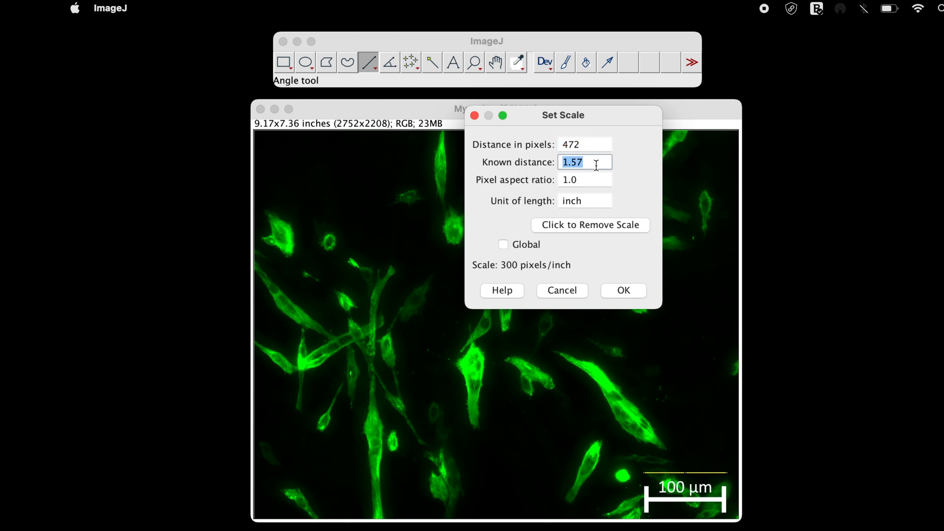
{"action": "type", "text": "100"}
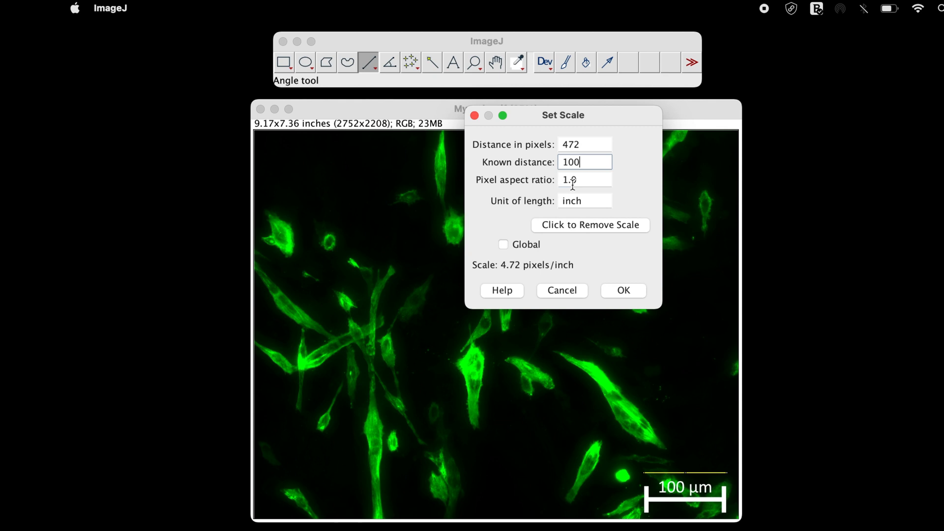
{"action": "double_click", "coordinate": [589, 201]}
{"action": "type", "text": "um"}
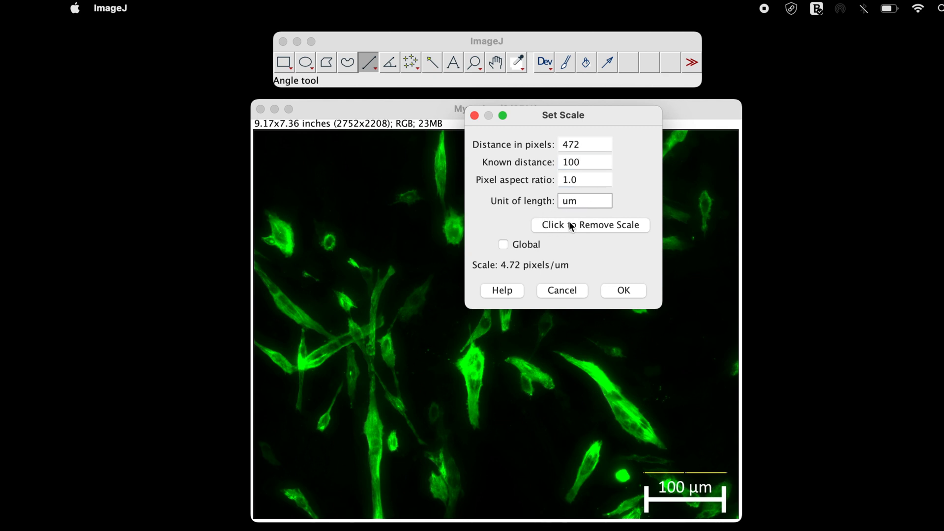
{"action": "left_click", "coordinate": [529, 244]}
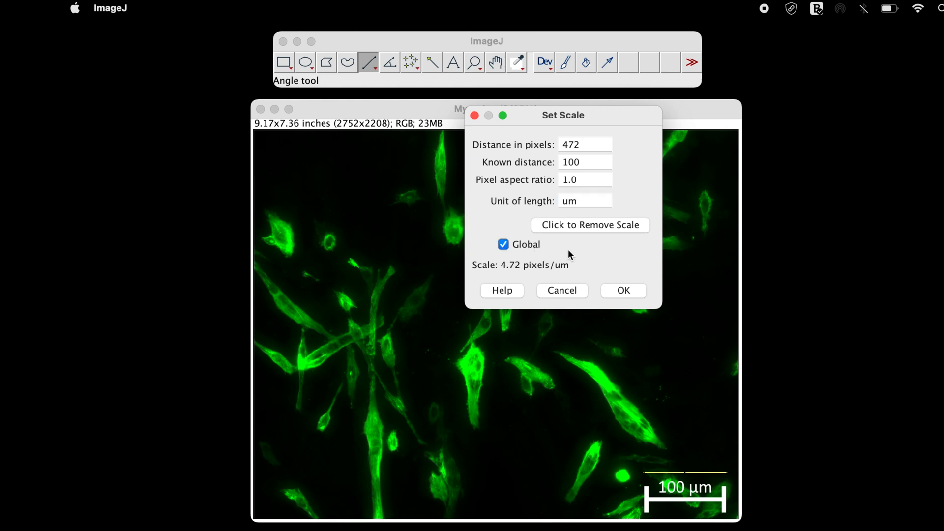
{"action": "left_click", "coordinate": [634, 290]}
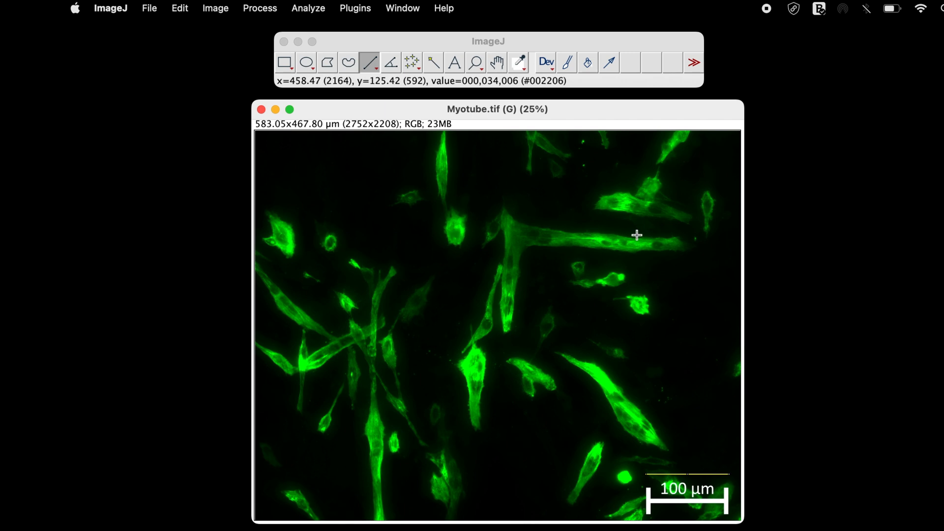
Draw a straight line along the long horizontal myotube near the image's upper right, measure it and check its length result.
{"action": "left_click_drag", "start_coordinate": [681, 228], "coordinate": [499, 215]}
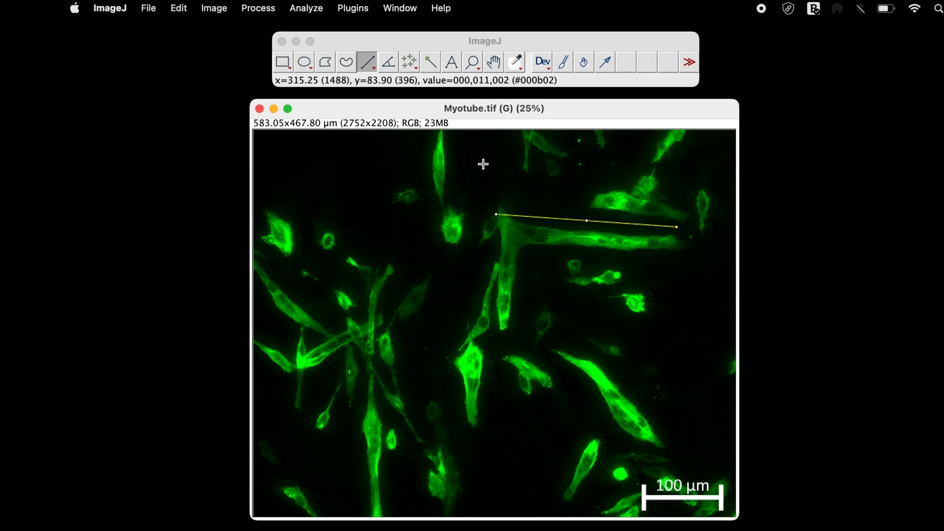
{"action": "left_click", "coordinate": [310, 9]}
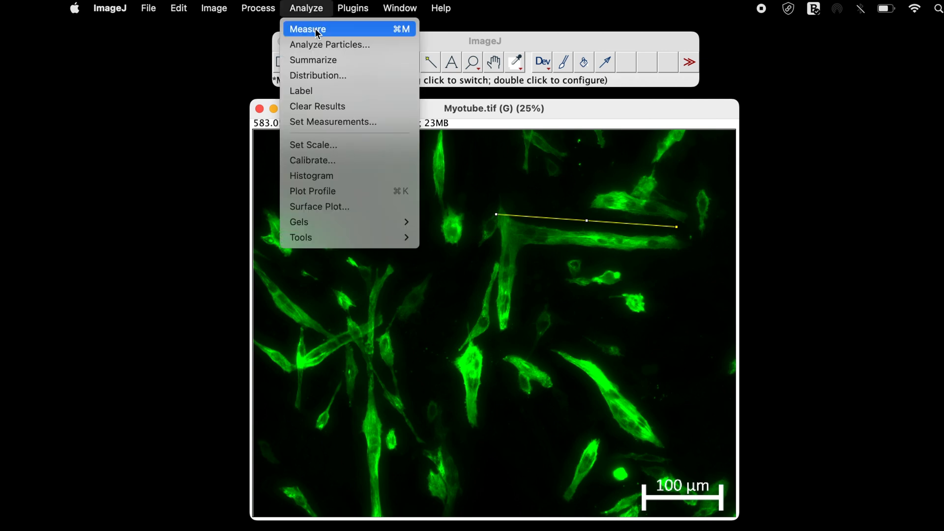
{"action": "left_click", "coordinate": [351, 27]}
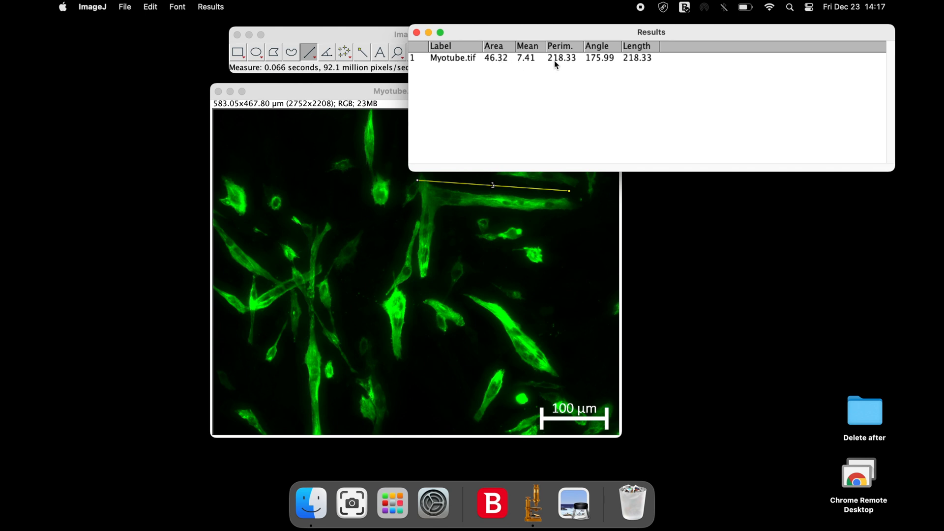
{"action": "left_click", "coordinate": [641, 60]}
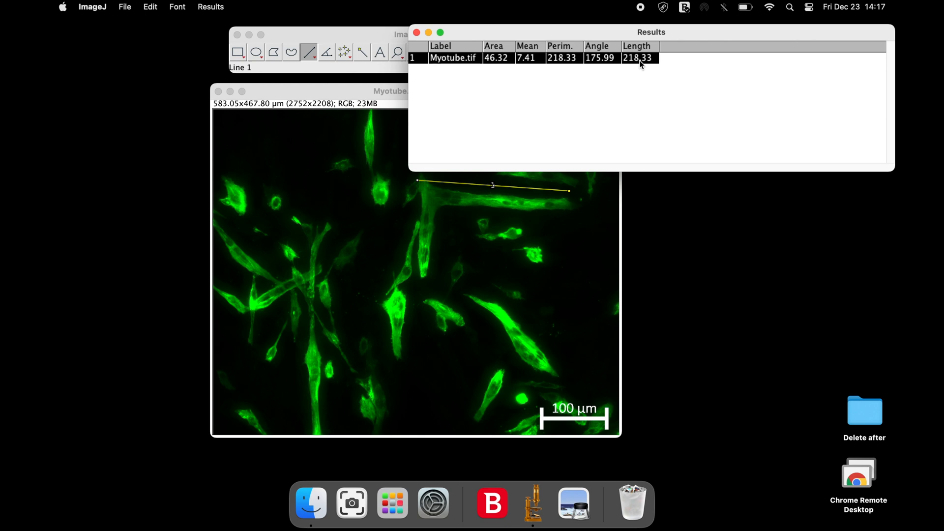
{"action": "left_click", "coordinate": [429, 32]}
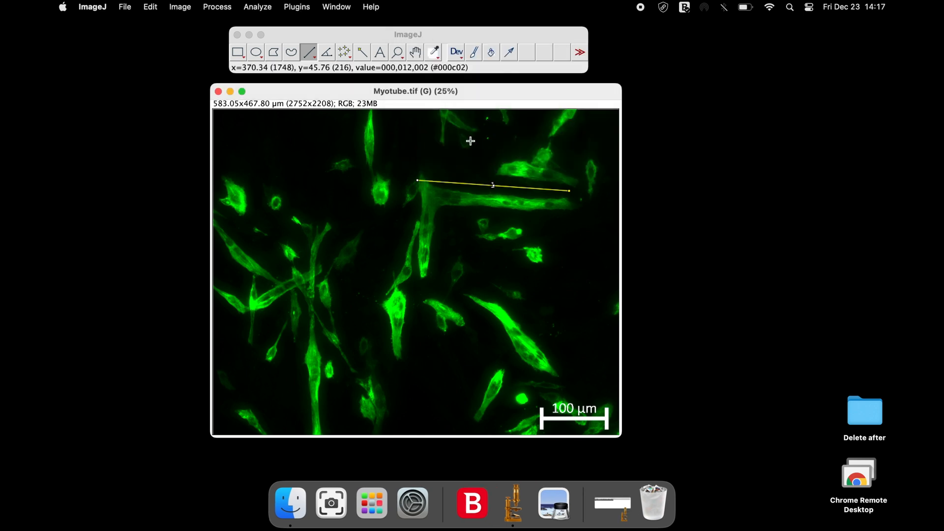
Draw a vertical line along the narrow myotube at the image's upper edge, measure it and check its length result.
{"action": "left_click_drag", "start_coordinate": [377, 112], "coordinate": [377, 171]}
{"action": "left_click", "coordinate": [258, 7]}
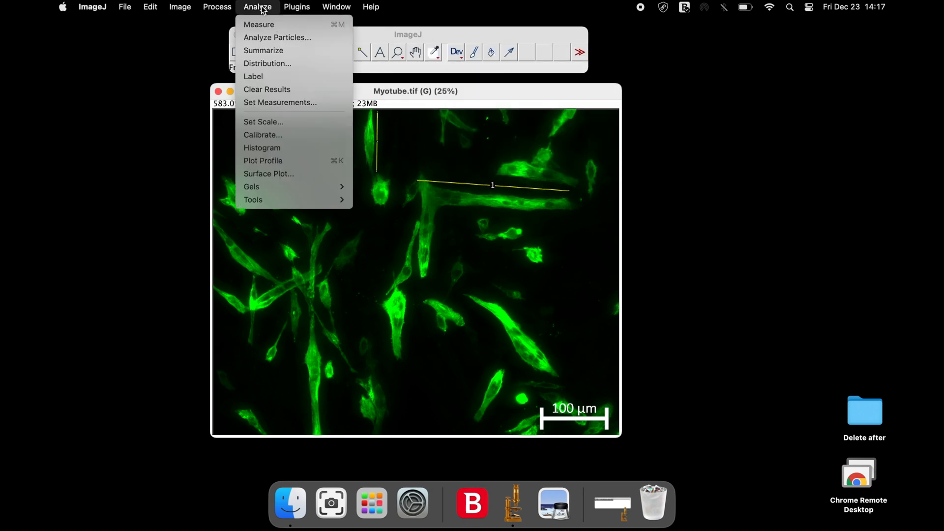
{"action": "left_click", "coordinate": [368, 18]}
{"action": "left_click", "coordinate": [611, 509]}
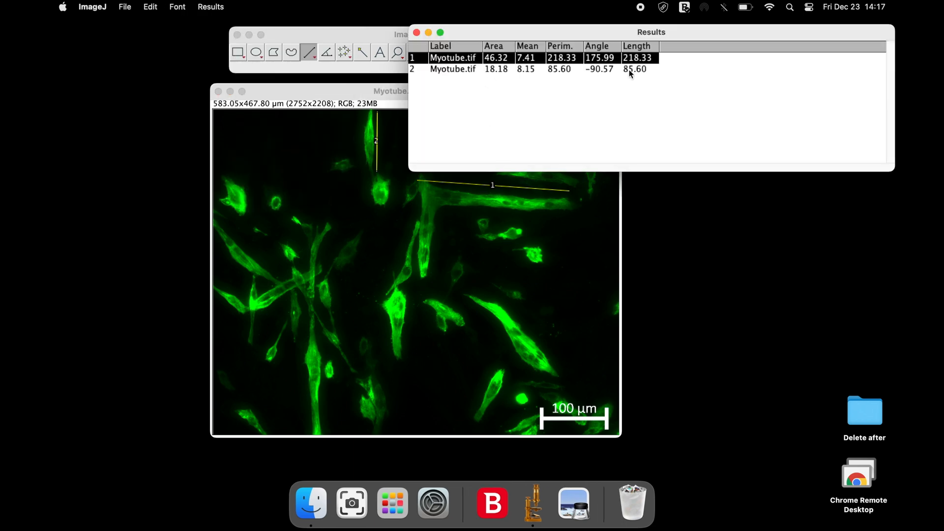
{"action": "left_click", "coordinate": [630, 70]}
{"action": "left_click", "coordinate": [428, 33]}
Measure the lengths of the diagonal myotube at the image's left edge and the bright diagonal one at lower right.
{"action": "left_click_drag", "start_coordinate": [220, 220], "coordinate": [283, 280]}
{"action": "key", "text": "m"}
{"action": "left_click", "coordinate": [636, 82]}
{"action": "left_click", "coordinate": [428, 33]}
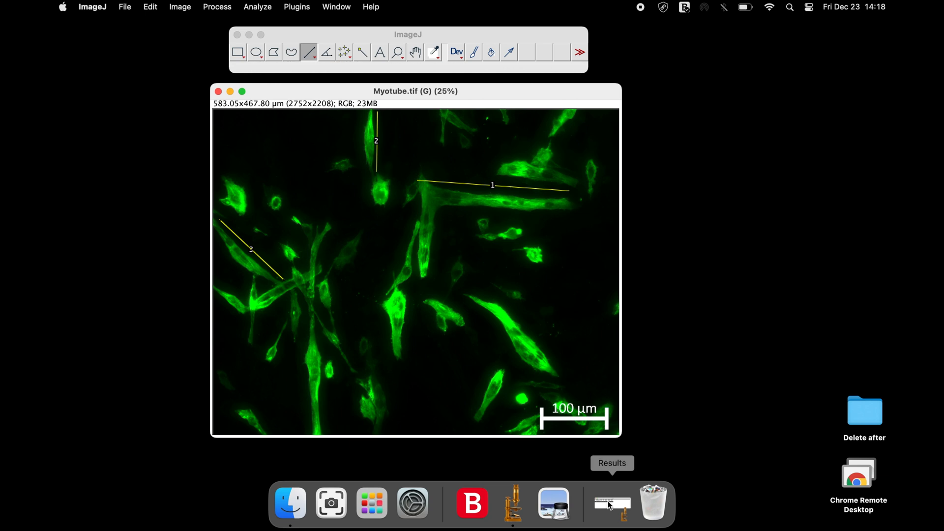
{"action": "left_click_drag", "start_coordinate": [466, 301], "coordinate": [546, 386]}
{"action": "key", "text": "m"}
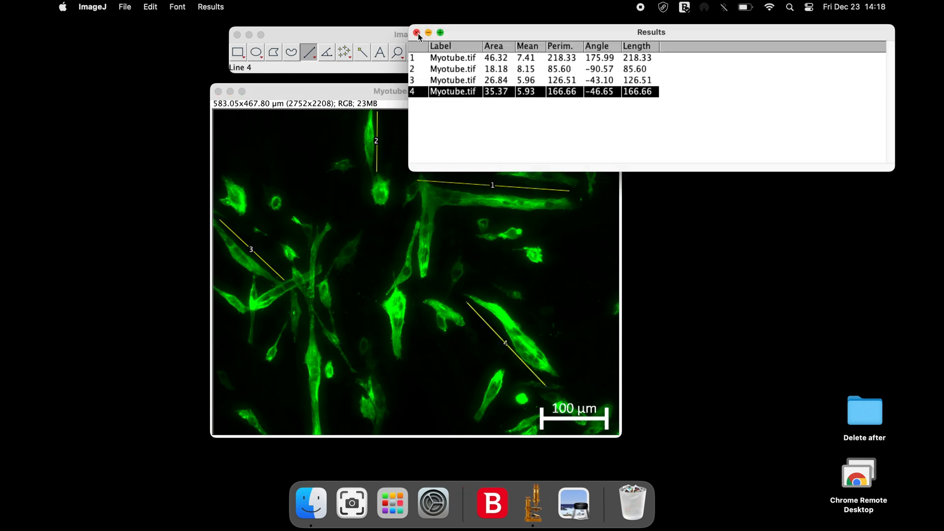
Close the measurement results, then reopen Myotube.tif without disabling the global calibration.
{"action": "left_click", "coordinate": [417, 32]}
{"action": "left_click", "coordinate": [417, 169]}
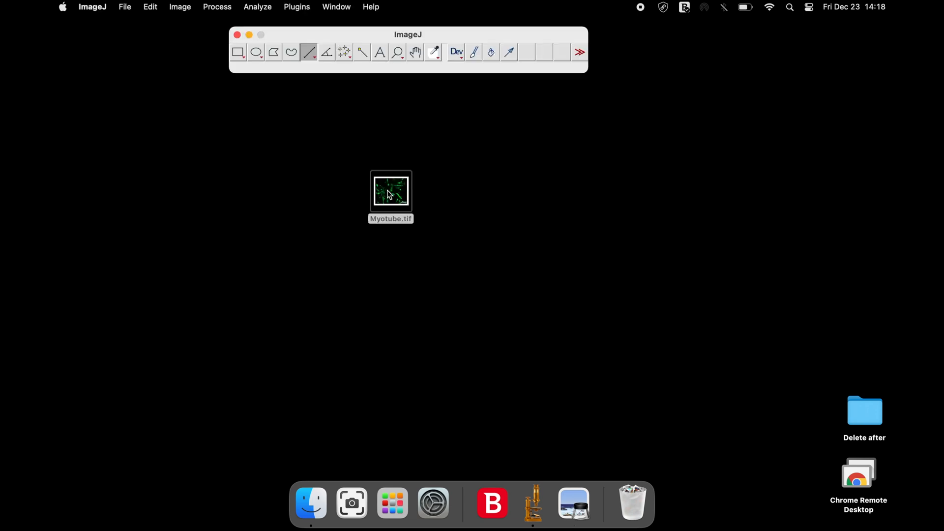
{"action": "left_click_drag", "start_coordinate": [390, 195], "coordinate": [364, 52]}
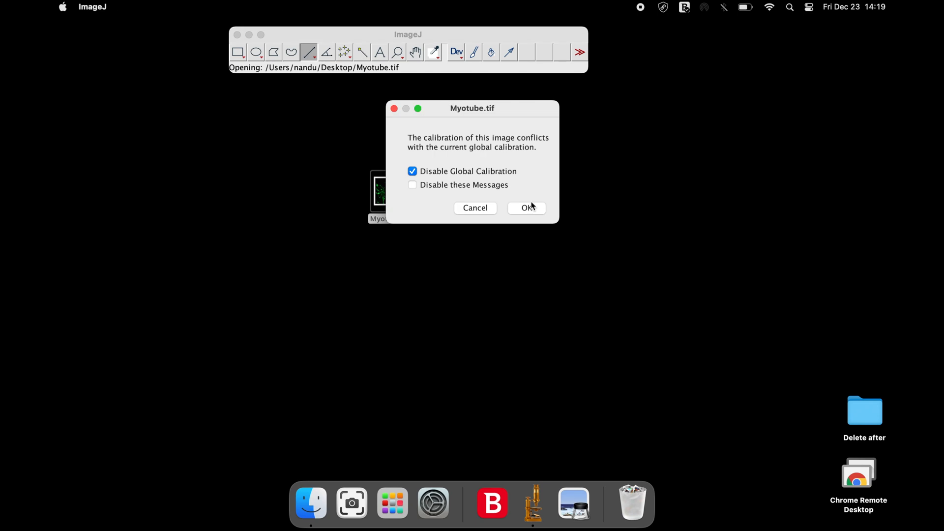
{"action": "left_click", "coordinate": [479, 172]}
{"action": "left_click", "coordinate": [526, 205]}
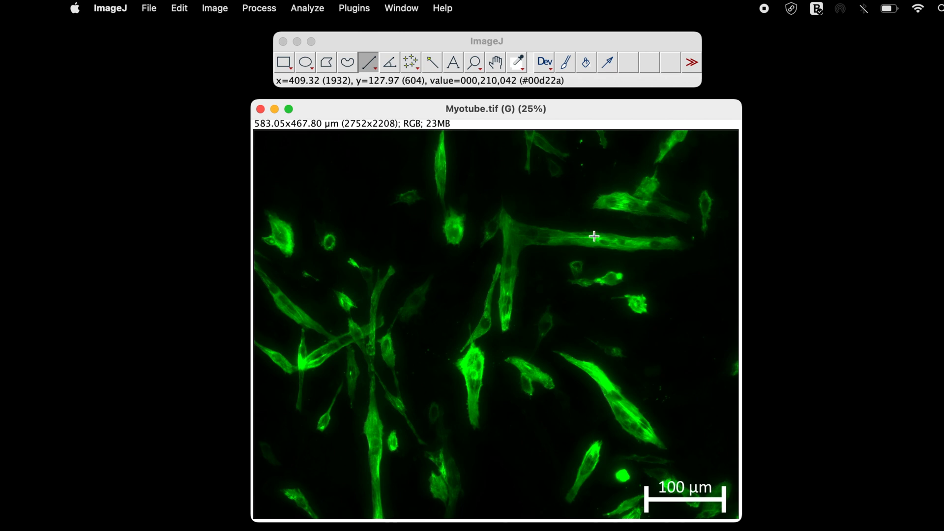
Draw a short vertical line across the long horizontal myotube near the upper right and measure its diameter.
{"action": "left_click_drag", "start_coordinate": [595, 234], "coordinate": [595, 245]}
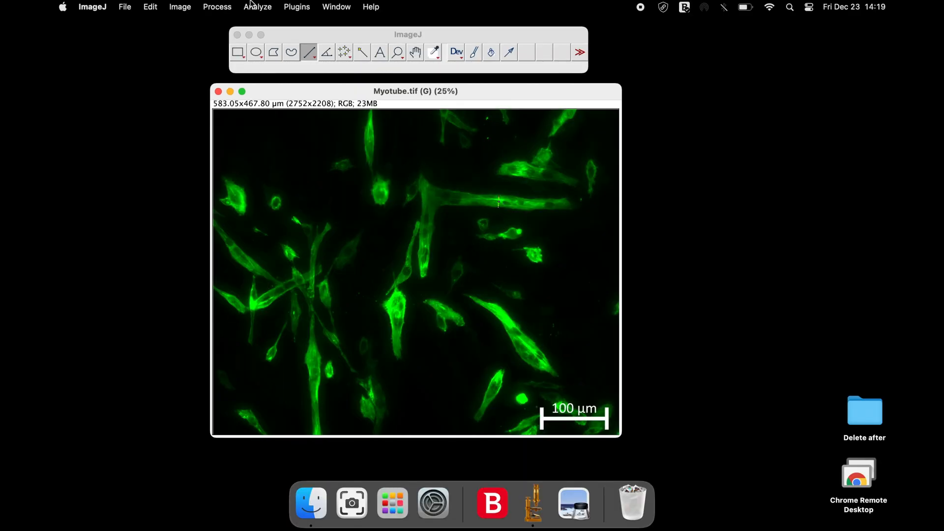
{"action": "left_click", "coordinate": [307, 8]}
{"action": "left_click", "coordinate": [264, 25]}
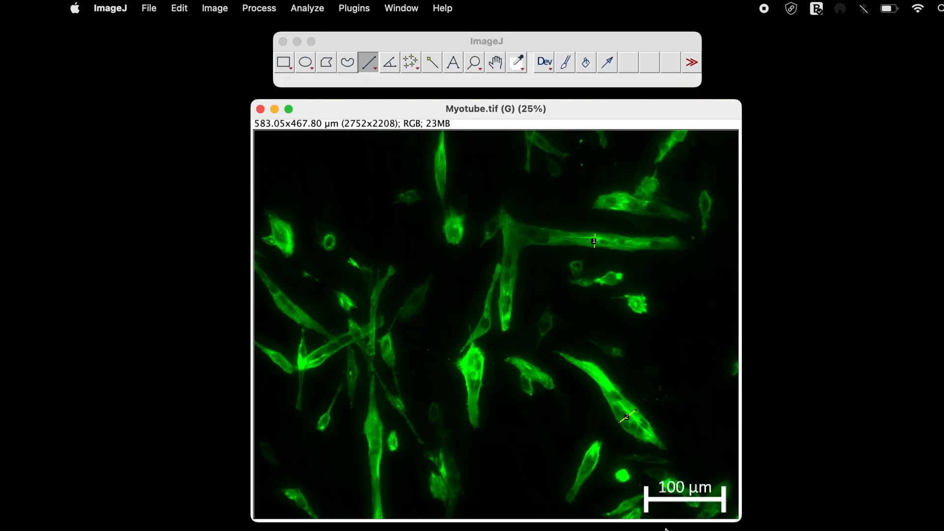
Measure diameters across the bright central myotube, two spots on the long lower-left myotube, and the vertical branch of the upper central one.
{"action": "left_click_drag", "start_coordinate": [462, 367], "coordinate": [486, 367]}
{"action": "key", "text": "m"}
{"action": "left_click_drag", "start_coordinate": [364, 433], "coordinate": [384, 432]}
{"action": "key", "text": "m"}
{"action": "left_click_drag", "start_coordinate": [372, 482], "coordinate": [379, 481]}
{"action": "key", "text": "m"}
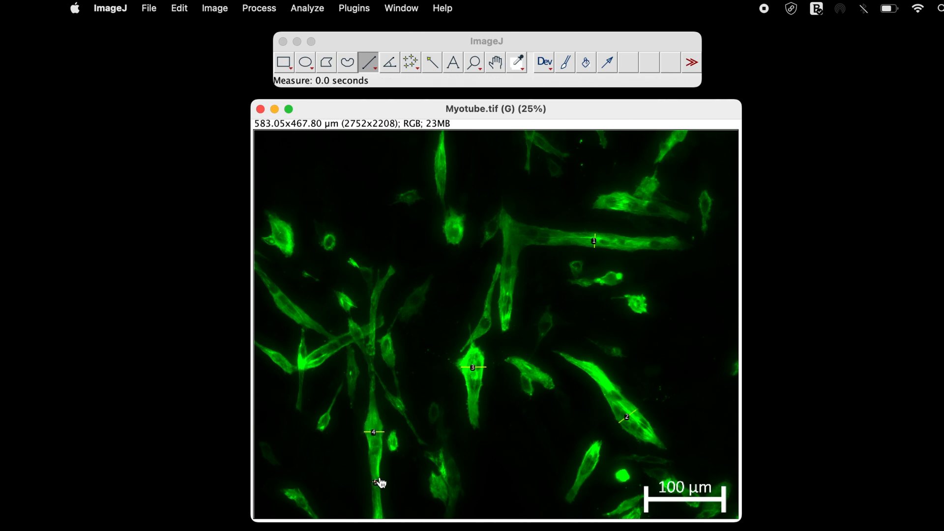
{"action": "left_click_drag", "start_coordinate": [502, 270], "coordinate": [519, 270]}
{"action": "key", "text": "m"}
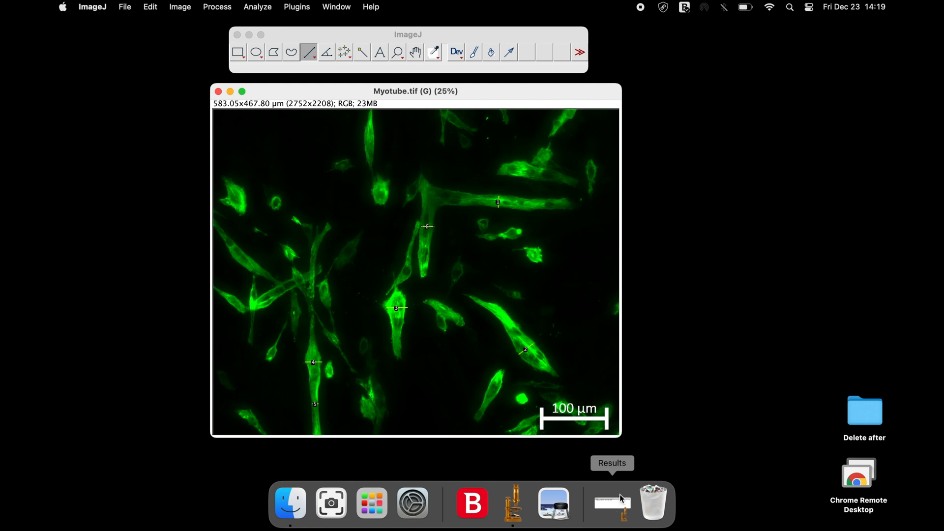
Open the measurement results and review the recorded length values of the myotube diameter lines.
{"action": "left_click", "coordinate": [612, 500]}
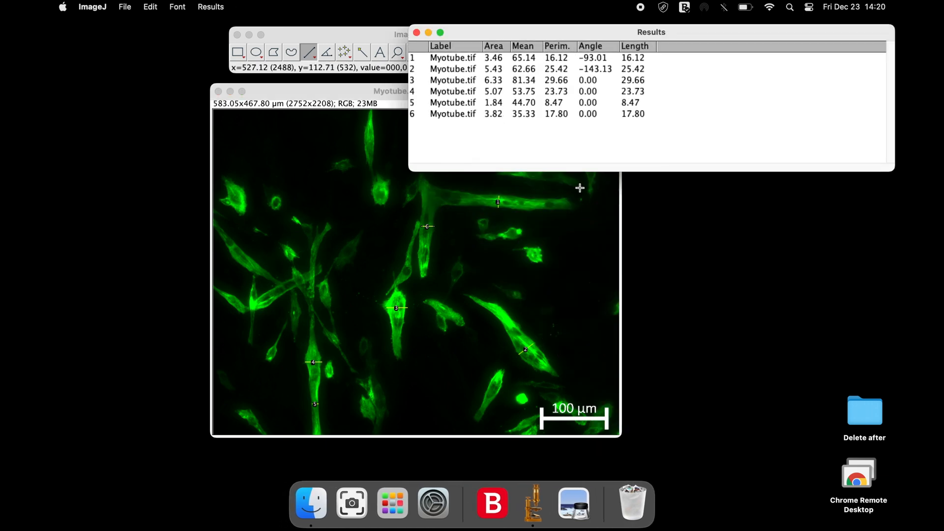
{"action": "left_click", "coordinate": [638, 59]}
{"action": "left_click", "coordinate": [635, 70]}
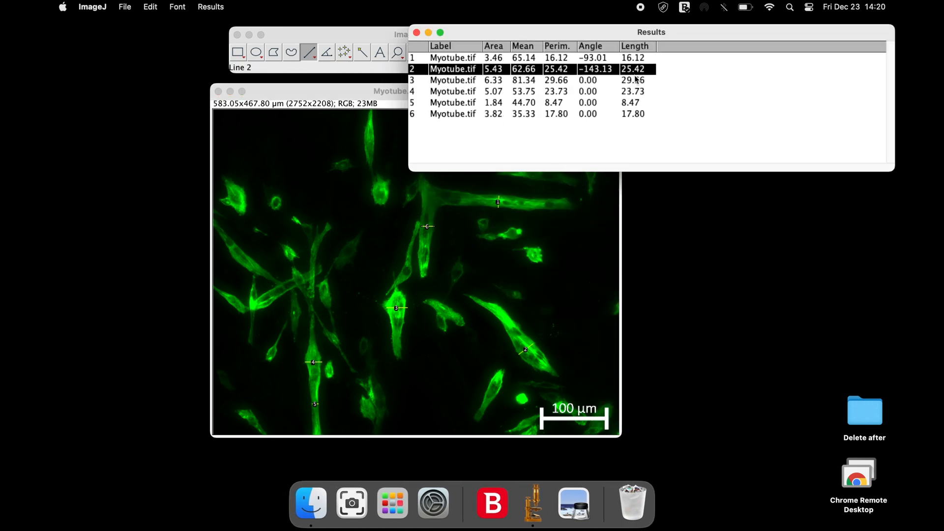
{"action": "left_click", "coordinate": [637, 81]}
{"action": "left_click", "coordinate": [638, 102]}
{"action": "left_click", "coordinate": [637, 114]}
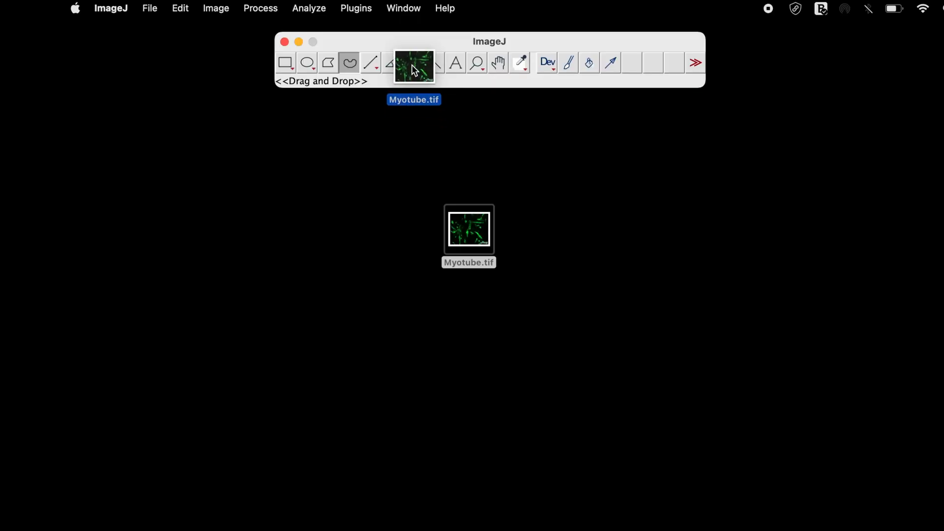
Open Myotube.tif again, leaving the global calibration enabled.
{"action": "left_click_drag", "start_coordinate": [413, 67], "coordinate": [408, 56]}
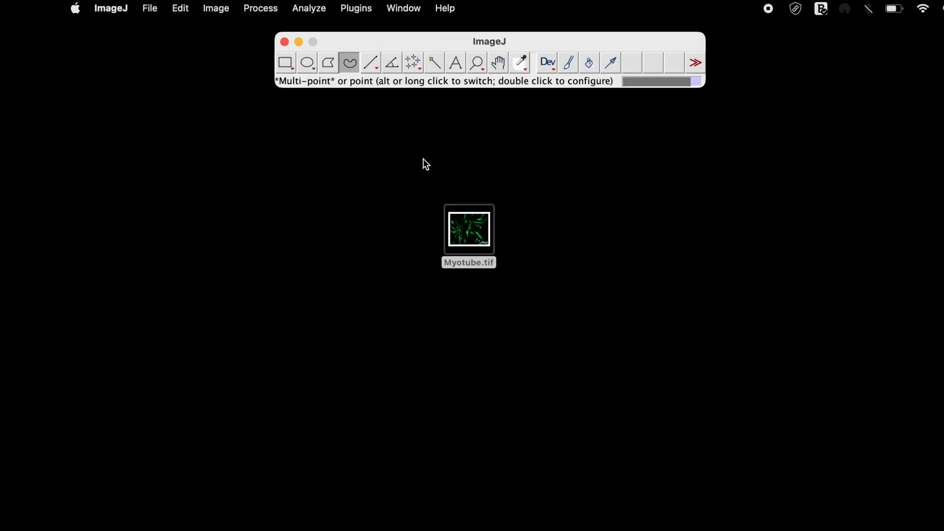
{"action": "left_click", "coordinate": [549, 202]}
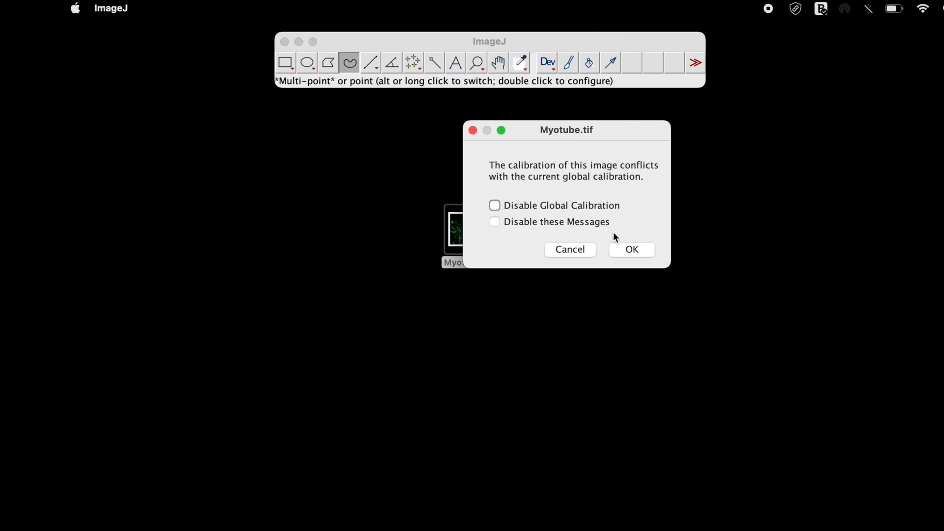
{"action": "left_click", "coordinate": [625, 253]}
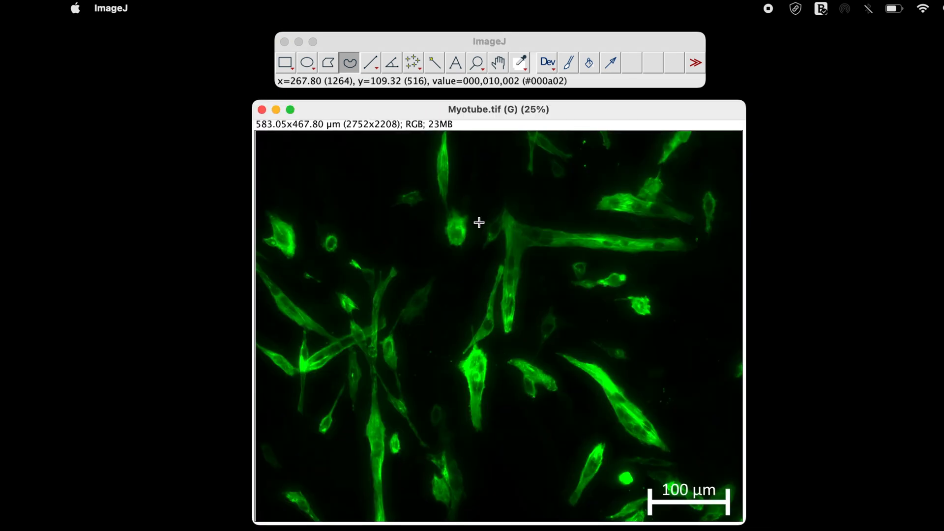
Trace a freehand outline around the bright diagonal myotube above the scale bar and measure its area and perimeter.
{"action": "left_click_drag", "start_coordinate": [561, 359], "coordinate": [573, 364]}
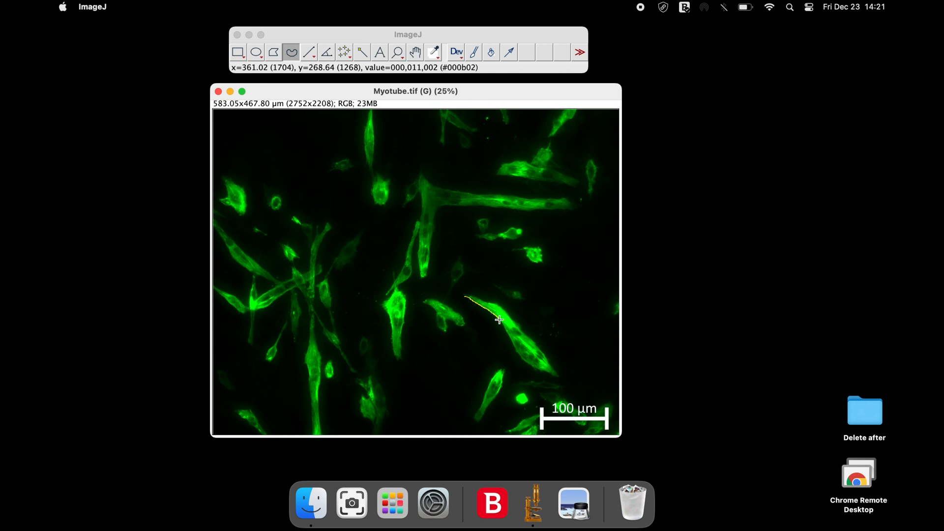
{"action": "mouse_move", "coordinate": [500, 319]}
{"action": "left_mouse_down"}
{"action": "mouse_move", "coordinate": [532, 368]}
{"action": "mouse_move", "coordinate": [560, 377]}
{"action": "mouse_move", "coordinate": [508, 312]}
{"action": "mouse_move", "coordinate": [464, 297]}
{"action": "left_mouse_up"}
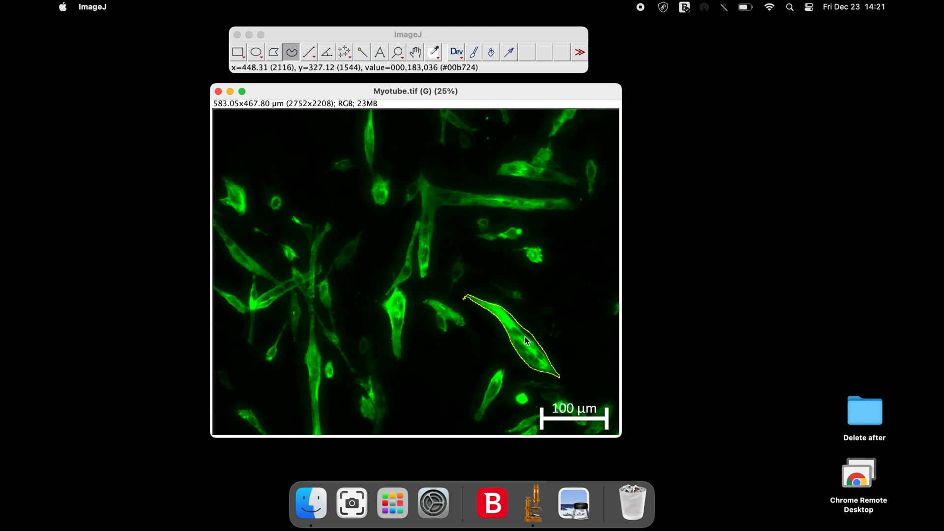
{"action": "left_click", "coordinate": [333, 34]}
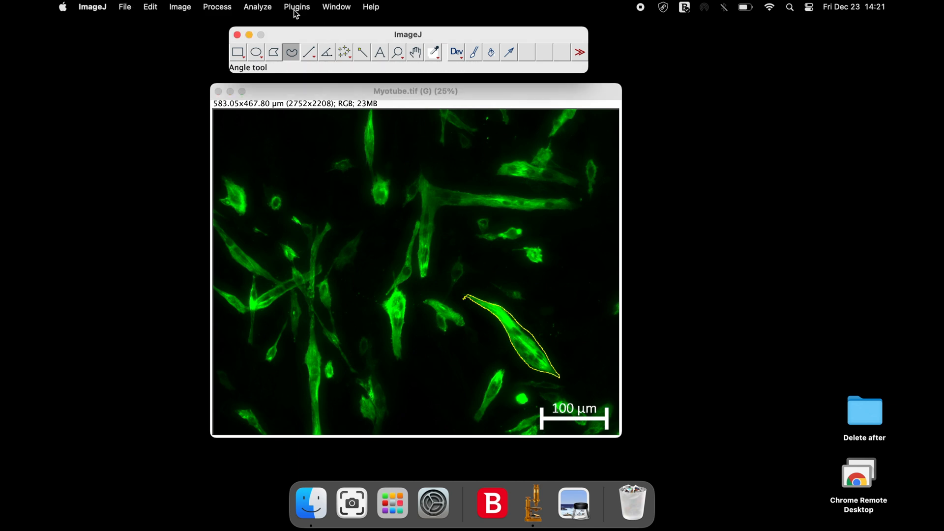
{"action": "left_click", "coordinate": [257, 7]}
{"action": "left_click", "coordinate": [265, 25]}
{"action": "left_click", "coordinate": [497, 60]}
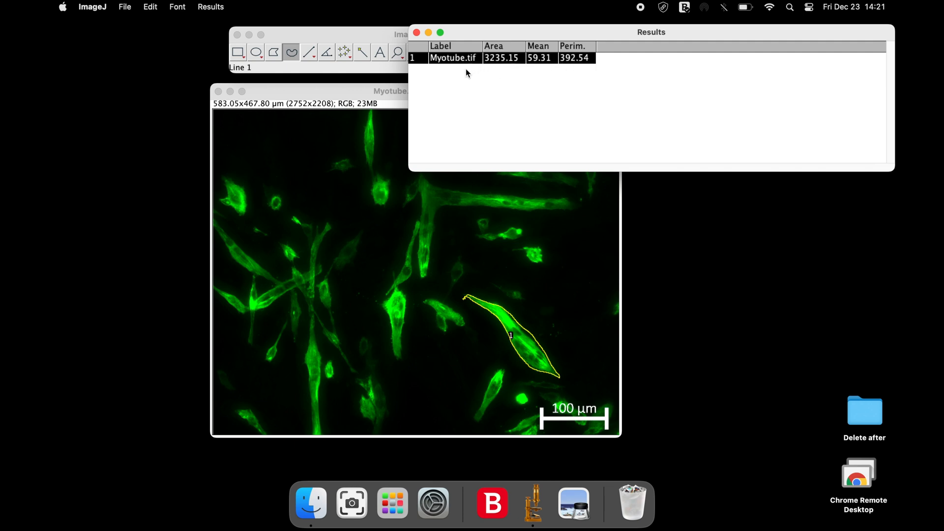
Minimize the results, then outline and measure the bright central myotube and the long vertical lower-left myotube freehand.
{"action": "left_click", "coordinate": [401, 102]}
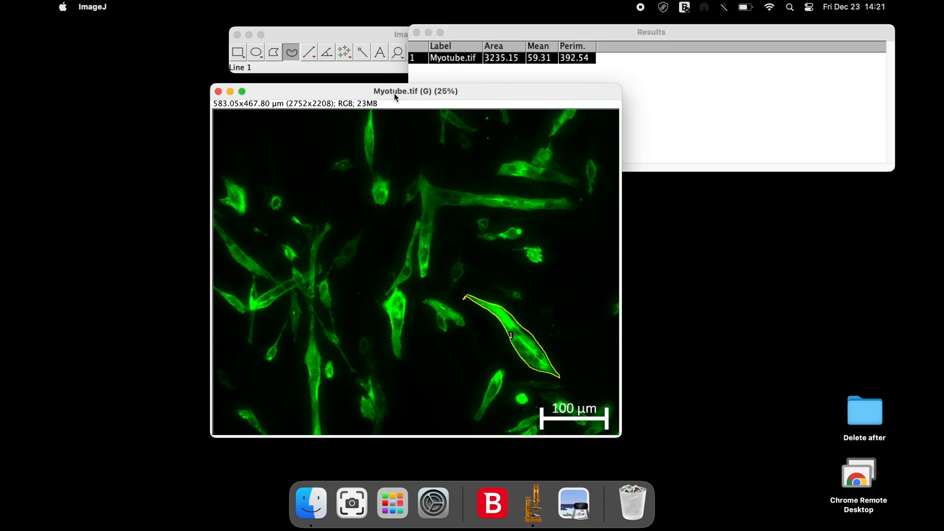
{"action": "left_click", "coordinate": [428, 33]}
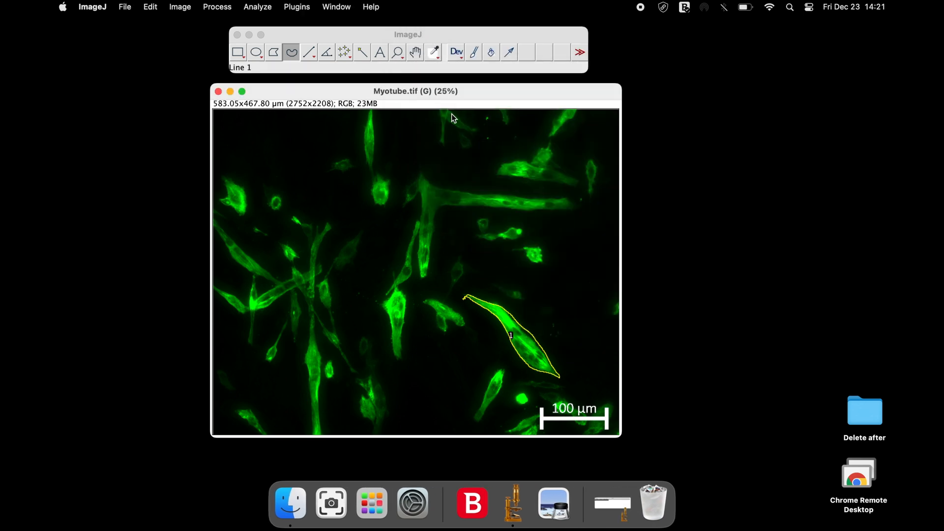
{"action": "mouse_move", "coordinate": [408, 320]}
{"action": "left_mouse_down"}
{"action": "mouse_move", "coordinate": [400, 359]}
{"action": "mouse_move", "coordinate": [386, 315]}
{"action": "mouse_move", "coordinate": [399, 293]}
{"action": "mouse_move", "coordinate": [406, 297]}
{"action": "left_mouse_up"}
{"action": "key", "text": "t"}
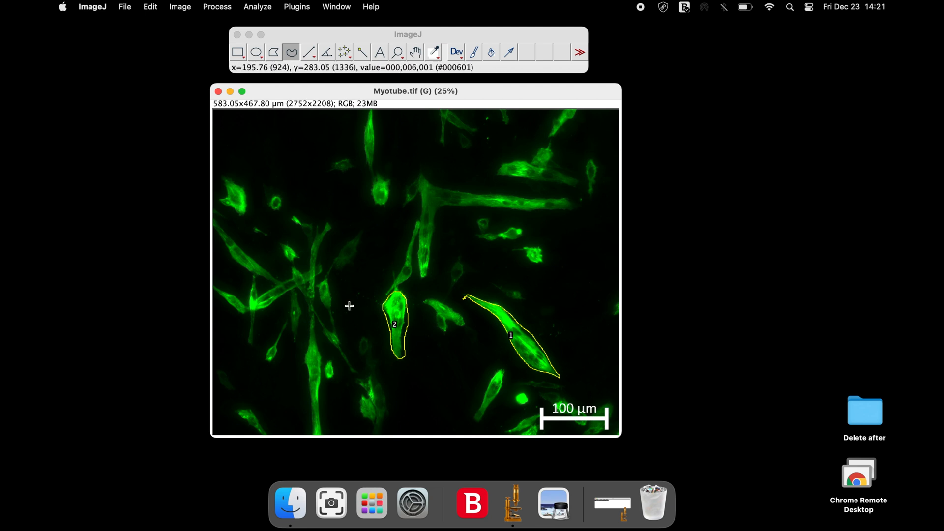
{"action": "mouse_move", "coordinate": [312, 311]}
{"action": "left_mouse_down"}
{"action": "mouse_move", "coordinate": [324, 408]}
{"action": "mouse_move", "coordinate": [315, 429]}
{"action": "mouse_move", "coordinate": [312, 312]}
{"action": "left_mouse_up"}
{"action": "key", "text": "t"}
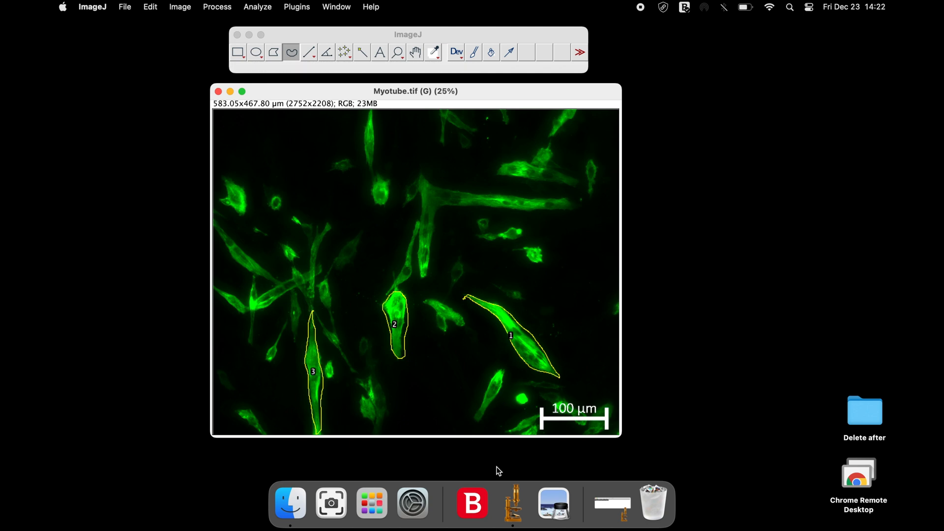
Reopen the measurement results and review the area and perimeter values of the three outlined myotubes.
{"action": "left_click", "coordinate": [614, 502]}
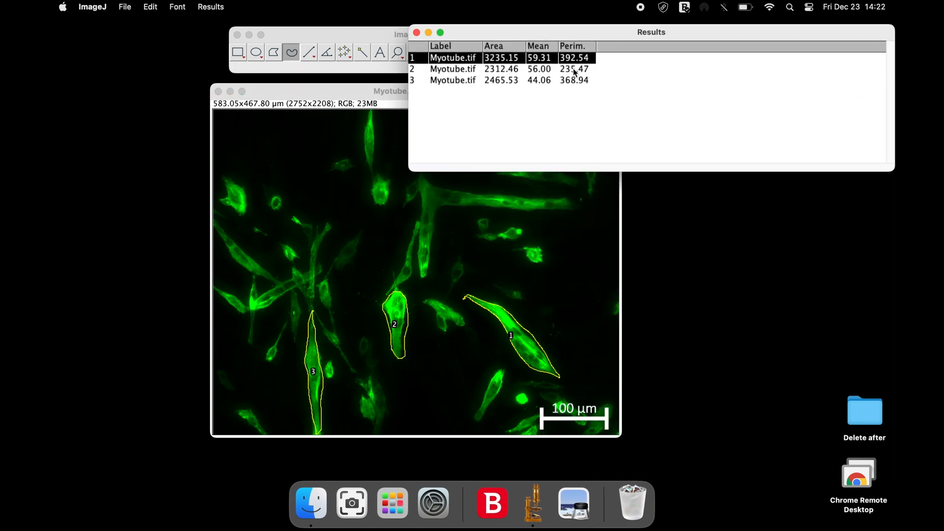
{"action": "left_click", "coordinate": [574, 72]}
{"action": "left_click", "coordinate": [503, 82]}
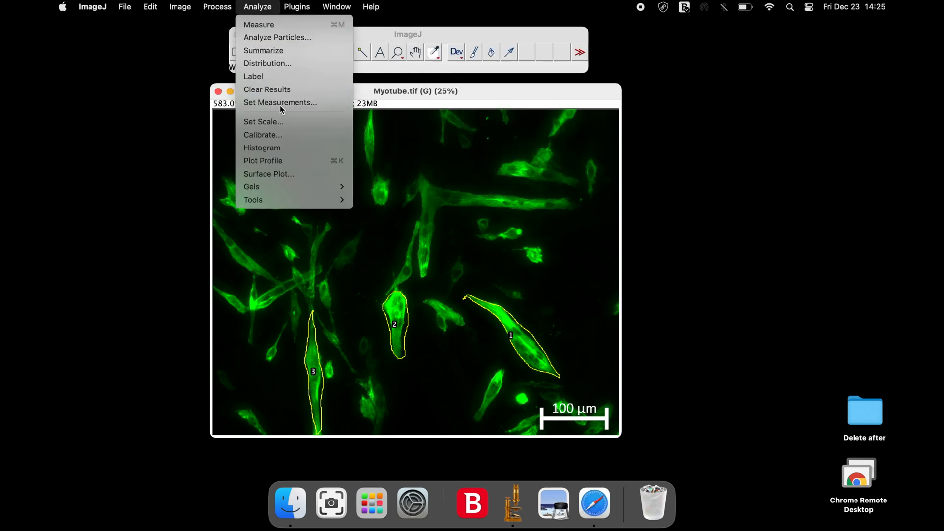
Check that the measurement settings include Area, Mean gray value, Perimeter, Display label and Add to overlay, and accept them.
{"action": "left_click", "coordinate": [279, 105]}
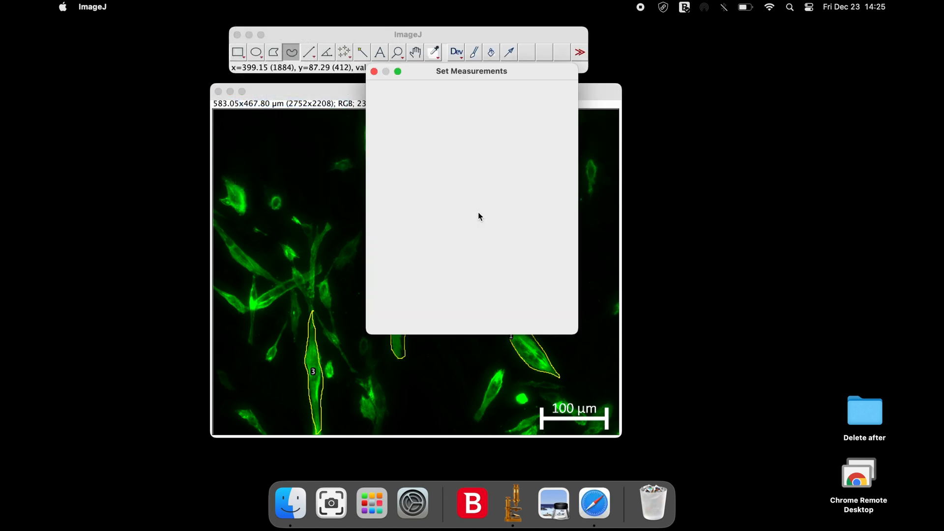
{"action": "left_click_drag", "start_coordinate": [418, 61], "coordinate": [629, 68]}
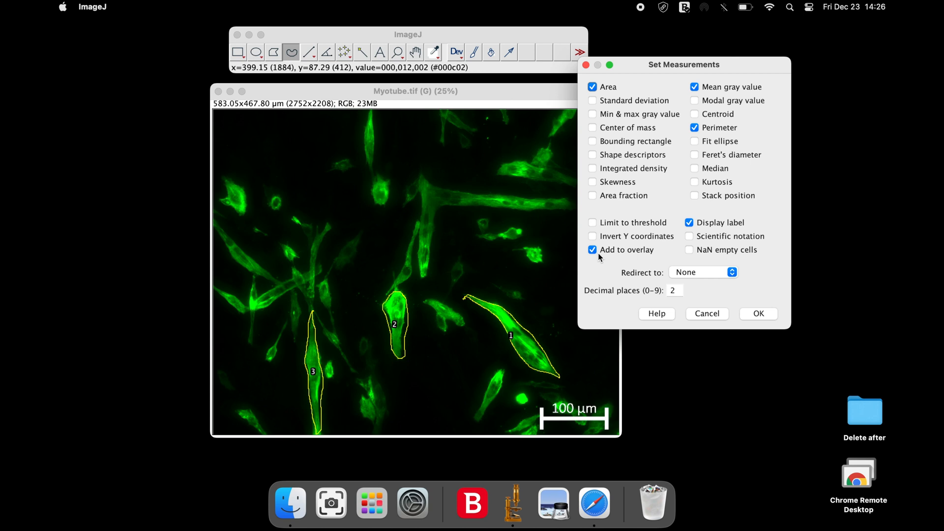
{"action": "key", "text": "Return"}
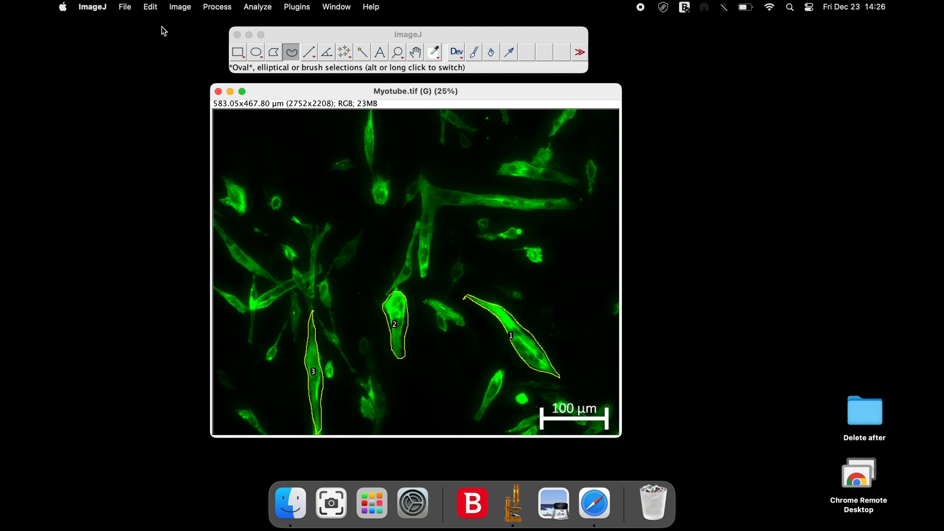
Save the image with its outlined myotubes as a JPEG named "myotube area".
{"action": "left_click", "coordinate": [125, 7]}
{"action": "mouse_move", "coordinate": [157, 167]}
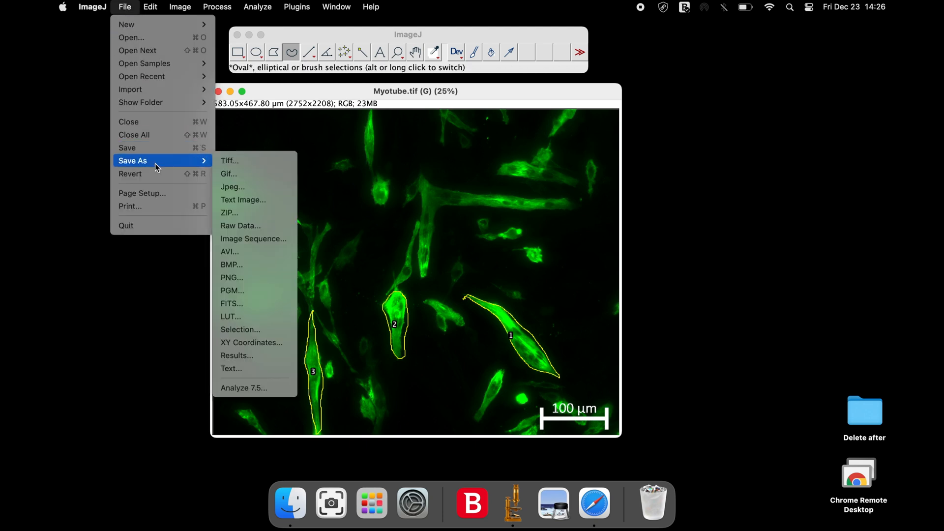
{"action": "left_click", "coordinate": [232, 187]}
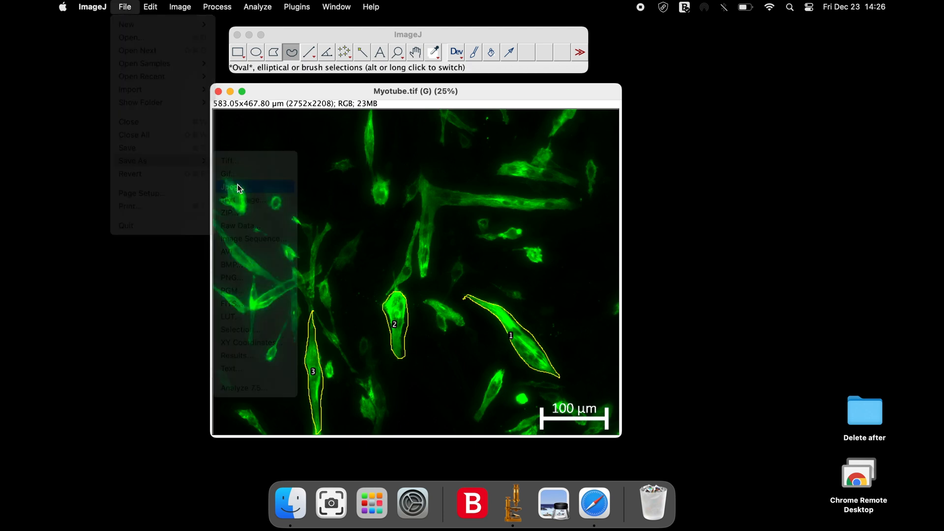
{"action": "type", "text": "myotube area"}
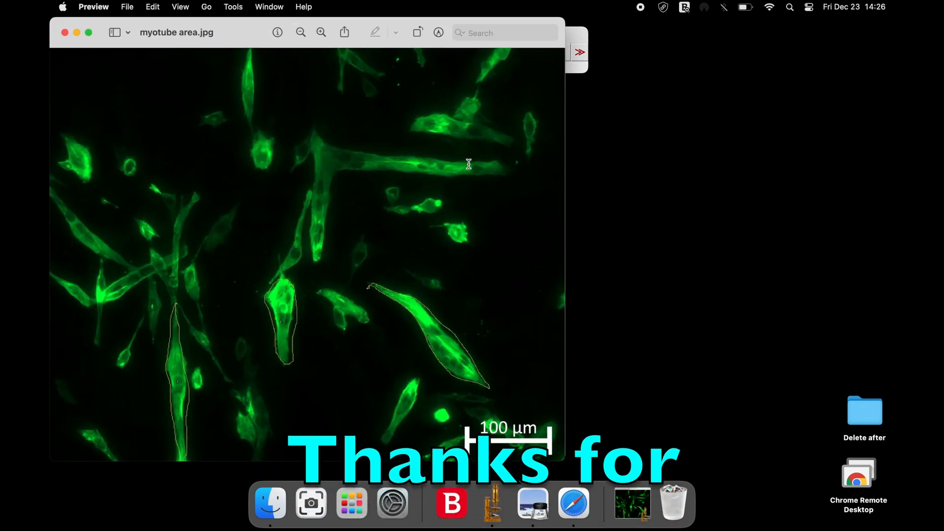